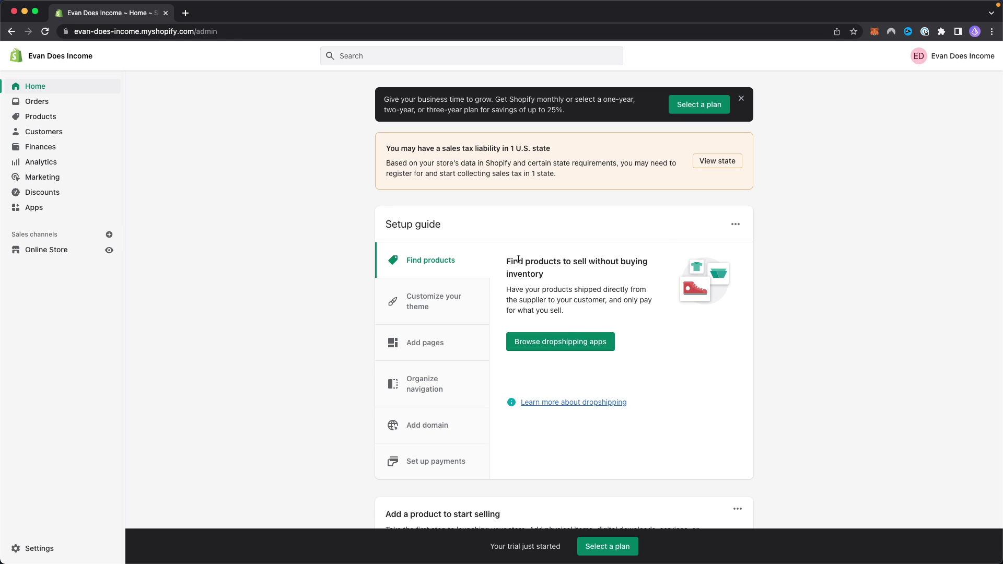
Step: From the Apps page, search for 'Product Reviews' and open the free app's App Store listing
left_click(37, 207)
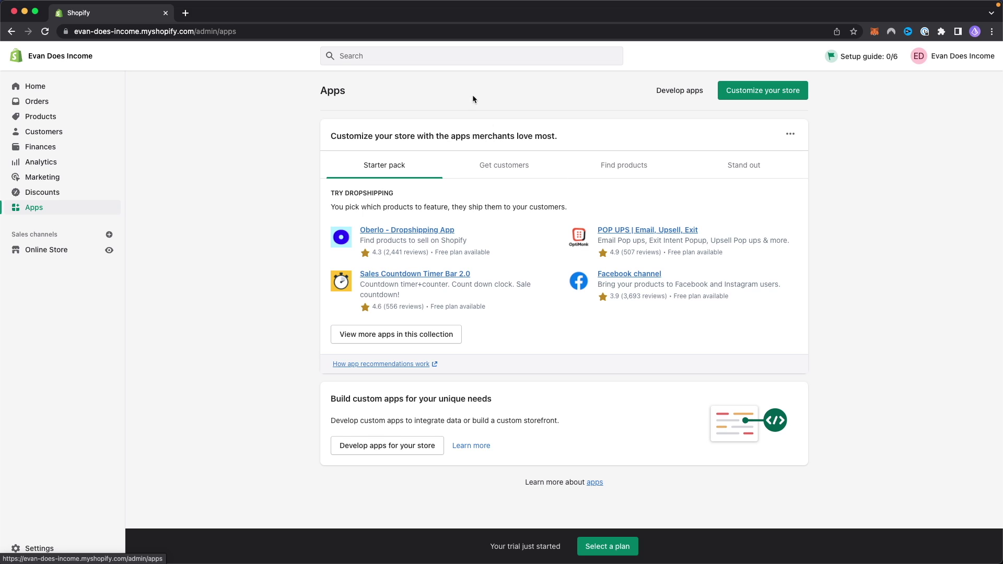
left_click(439, 56)
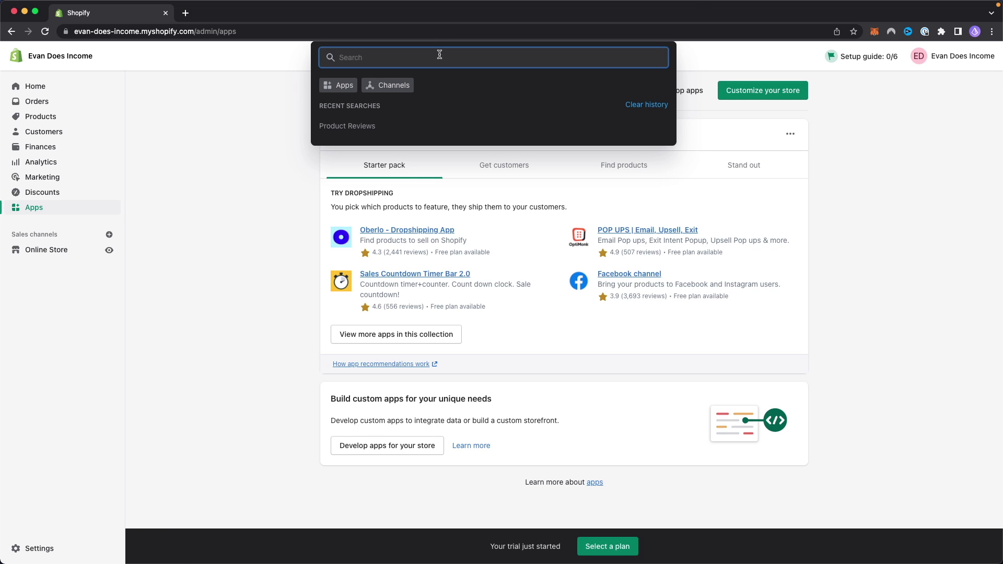
type("Product Review")
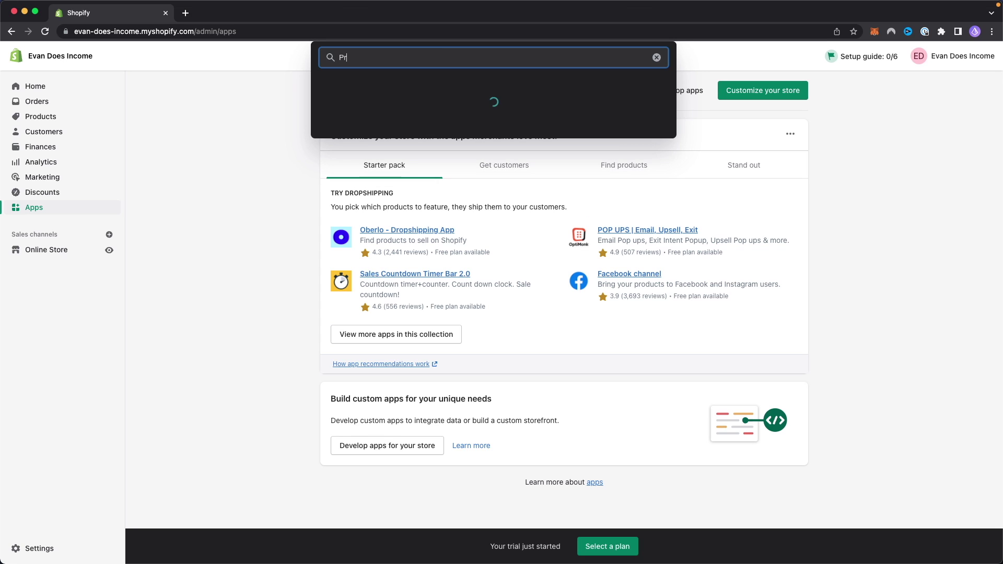
type("s")
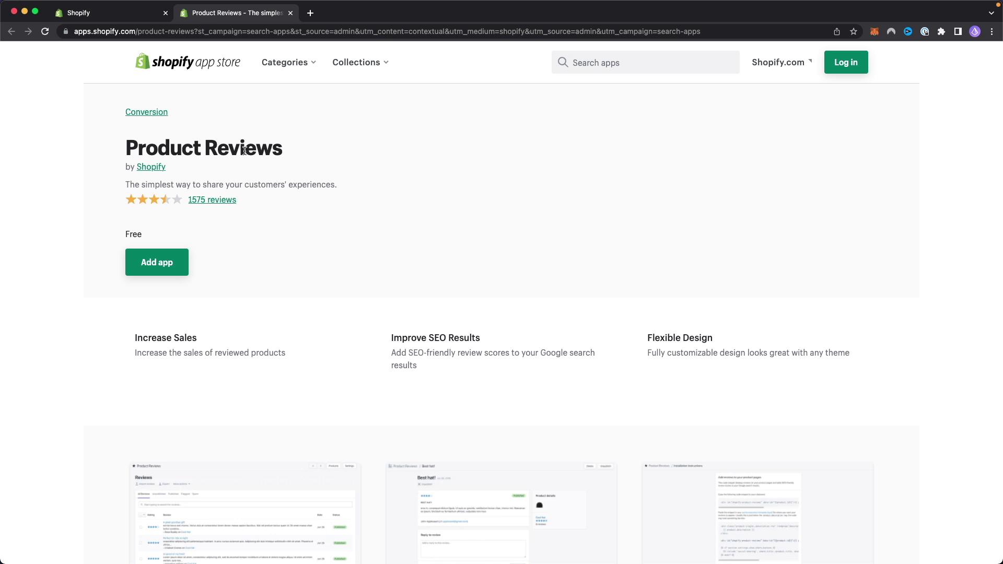
Step: Enlarge the first Product Reviews screenshot and step forward to the next one
left_click(355, 259)
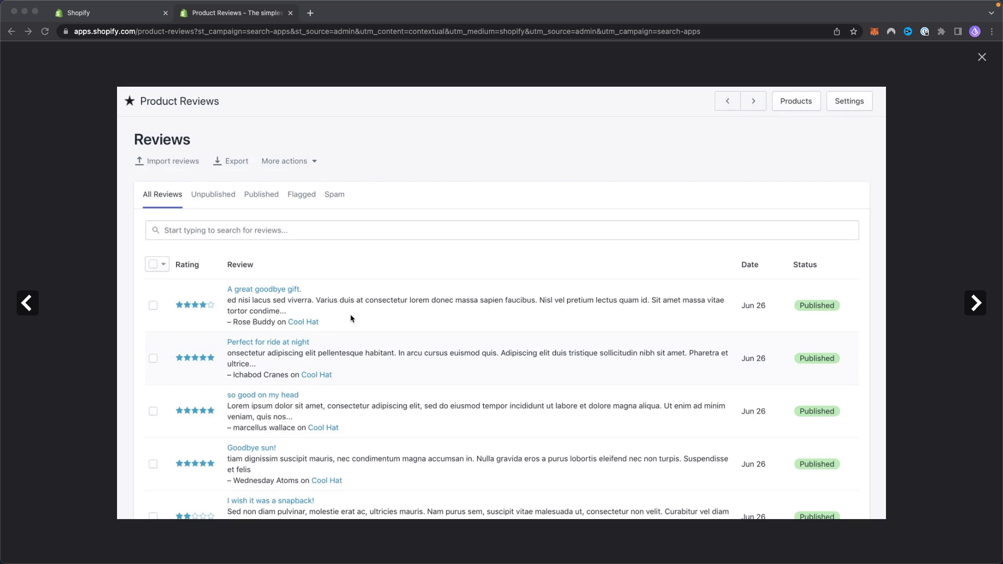
left_click(196, 333)
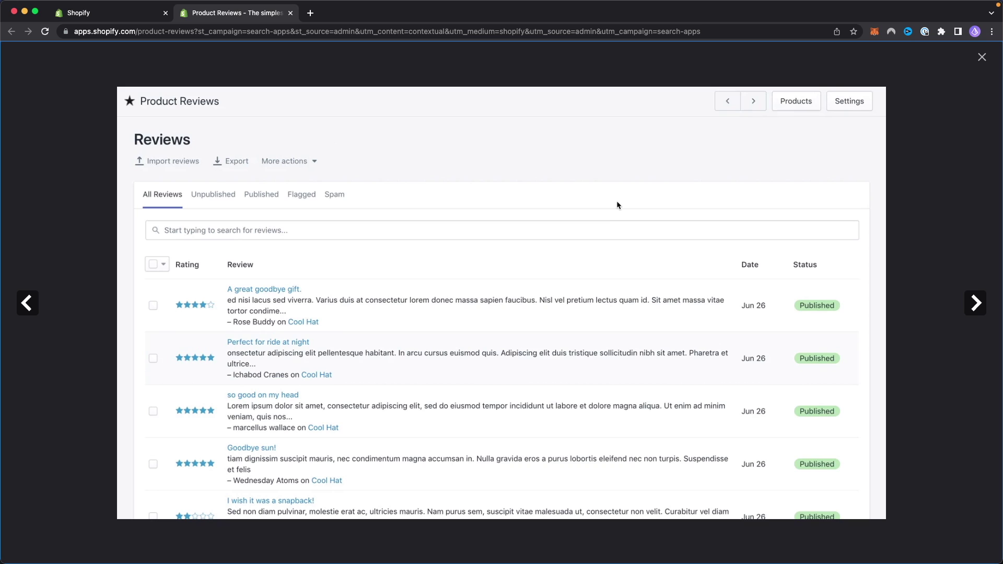
left_click(964, 306)
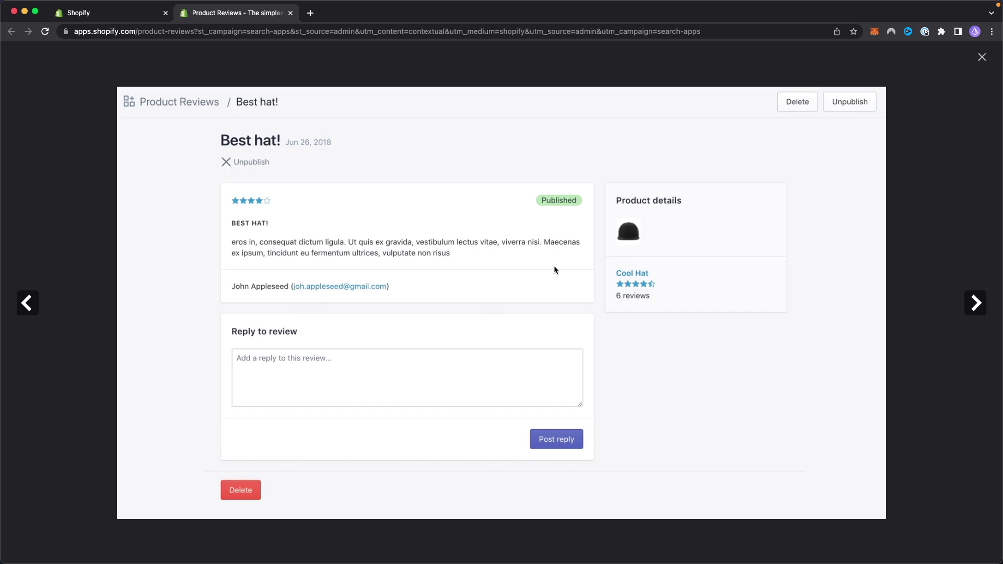
Step: View the product-page screenshot, then close the gallery to return to the listing
key("Right")
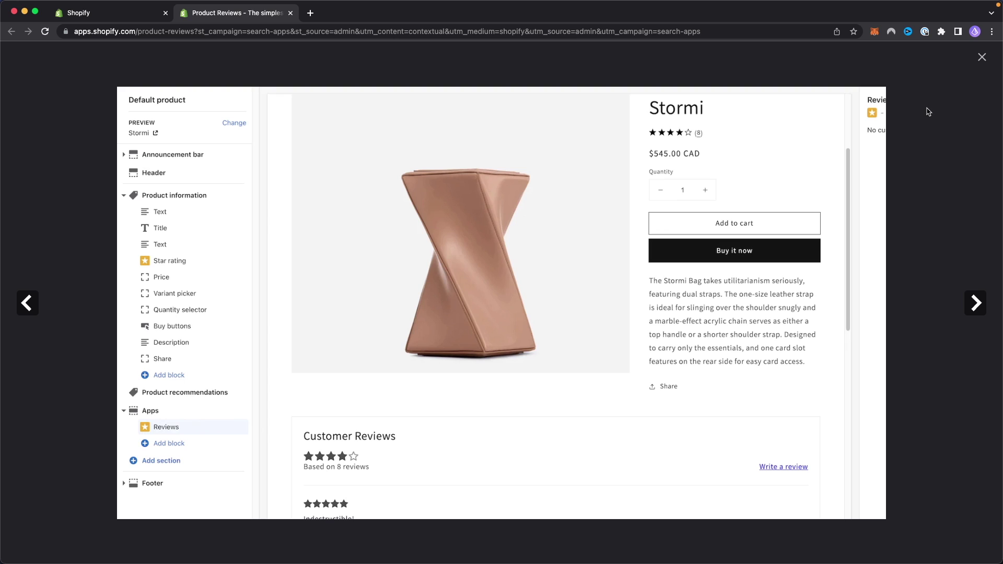
left_click(928, 112)
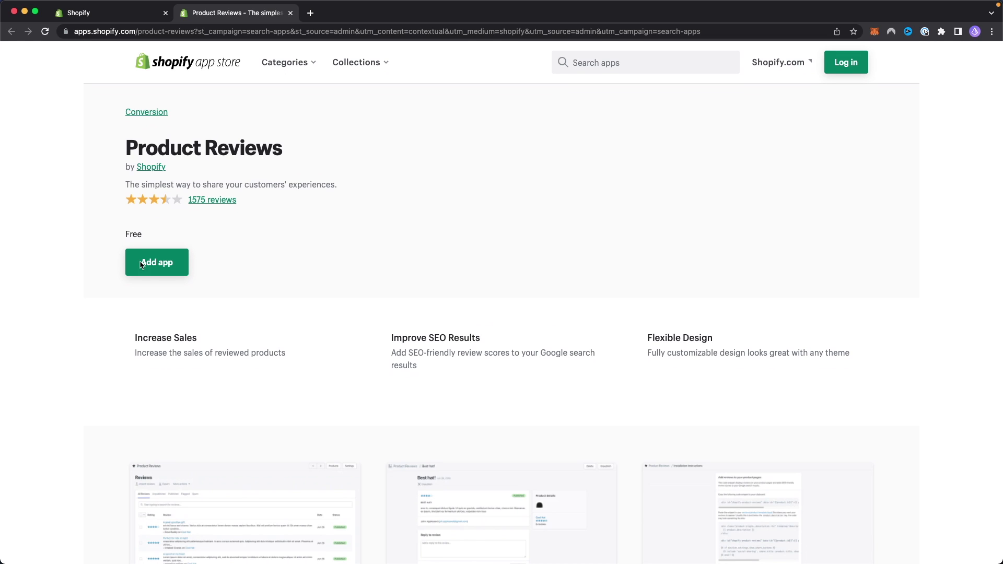
Step: Add the Product Reviews app and approve its installation on the store
left_click(173, 265)
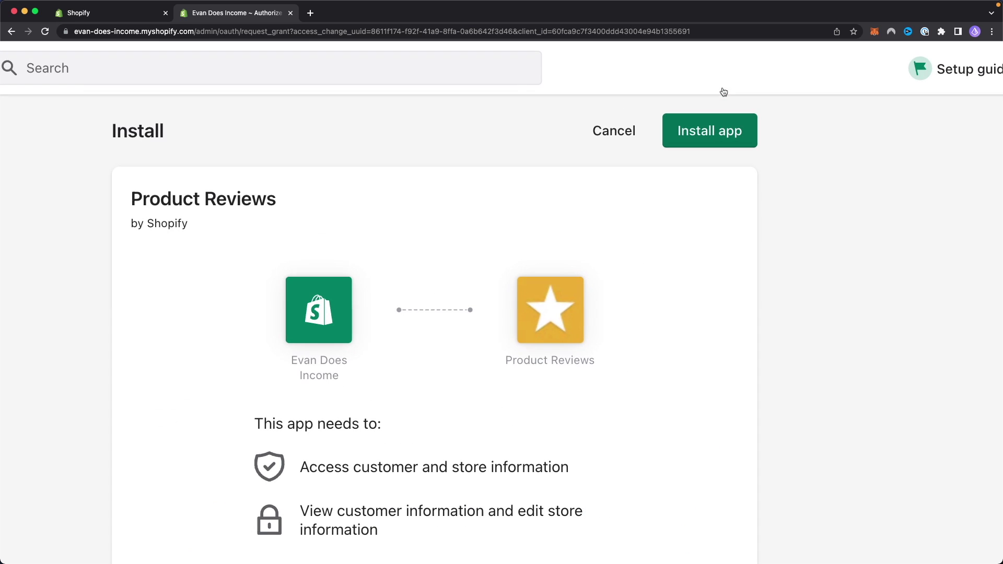
left_click(714, 136)
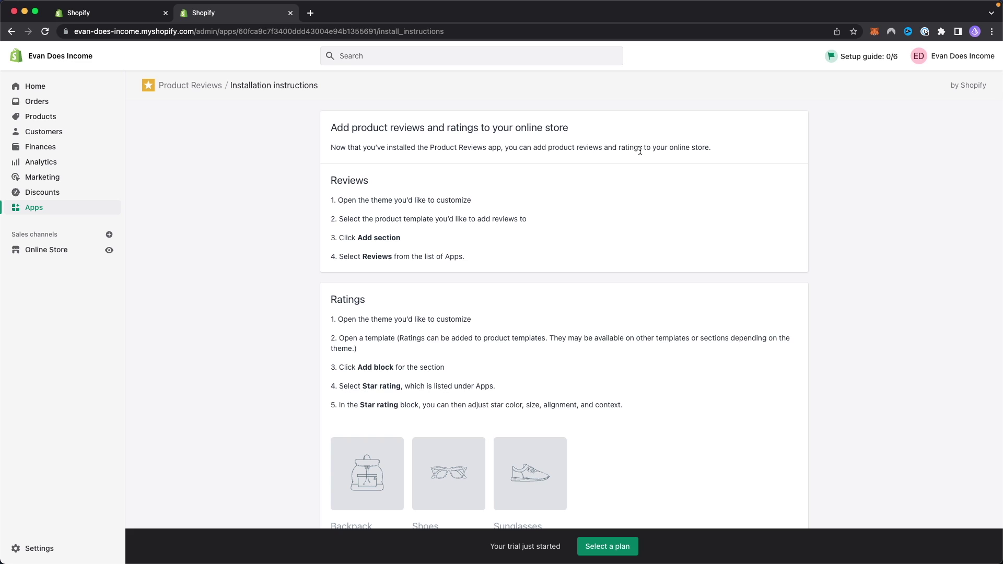
Step: Go to Online Store themes and open the live Dawn theme in the theme editor
left_click(101, 210)
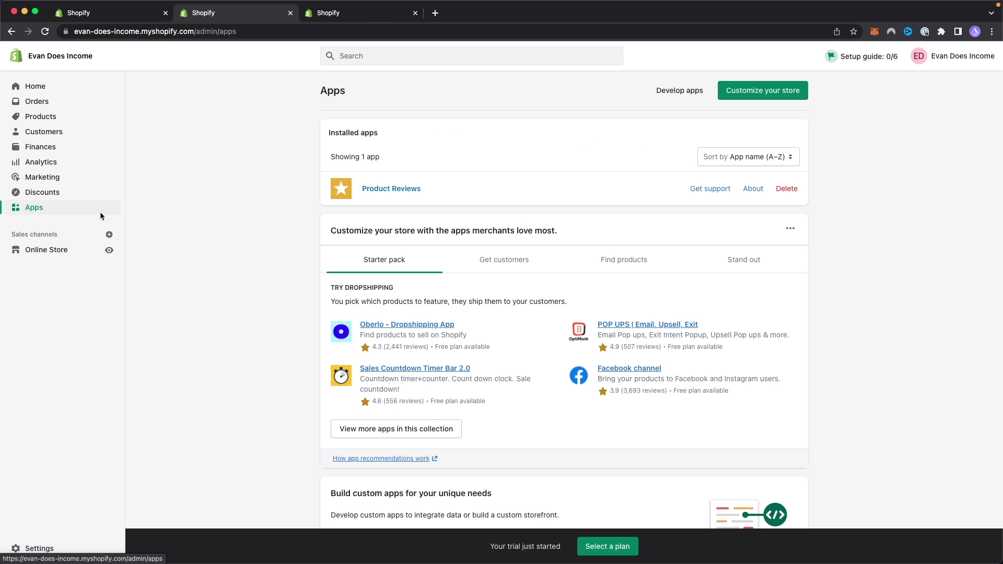
left_click(31, 249, "super")
scroll(31, 250, "up", 5)
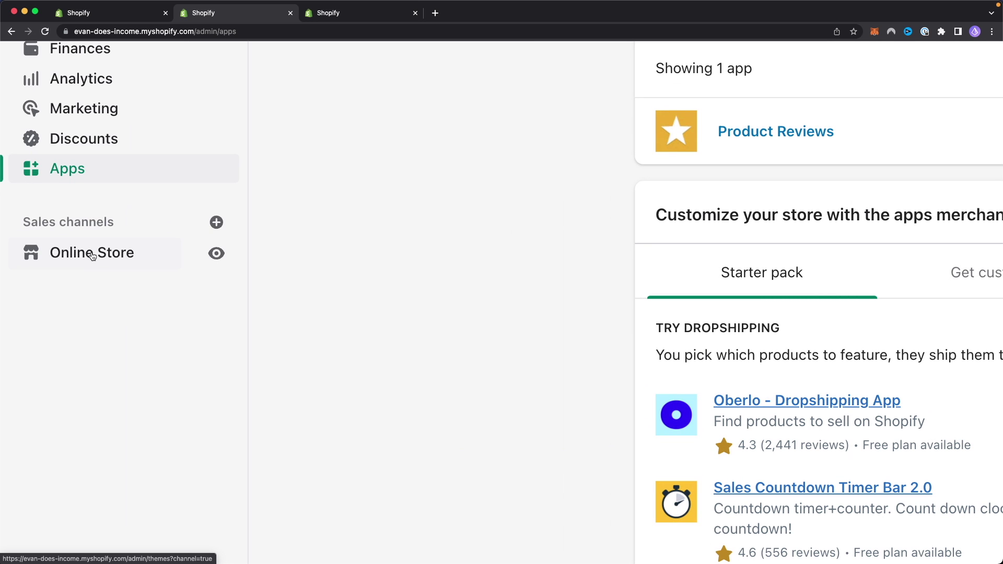
left_click(90, 253)
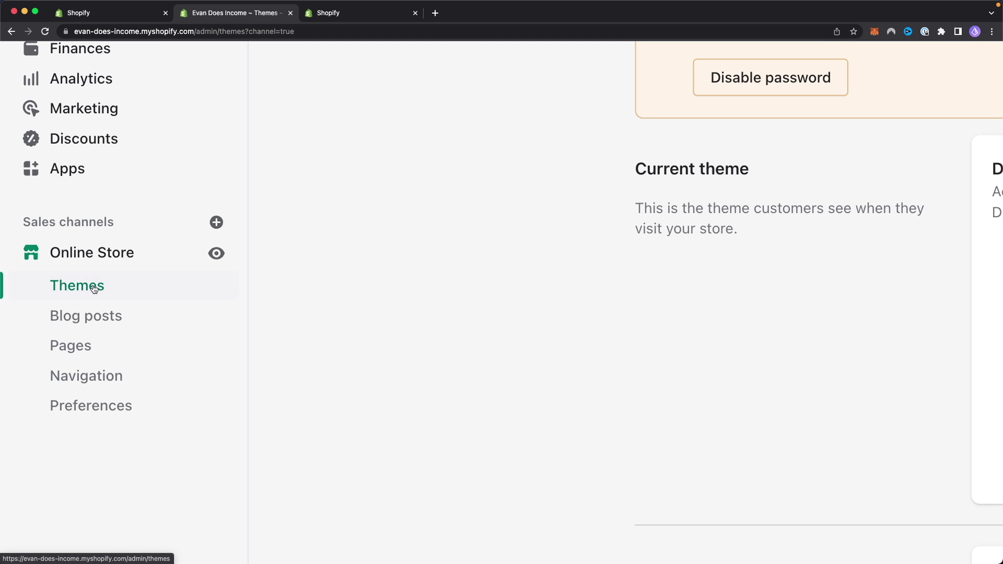
scroll(472, 238, "down", 5)
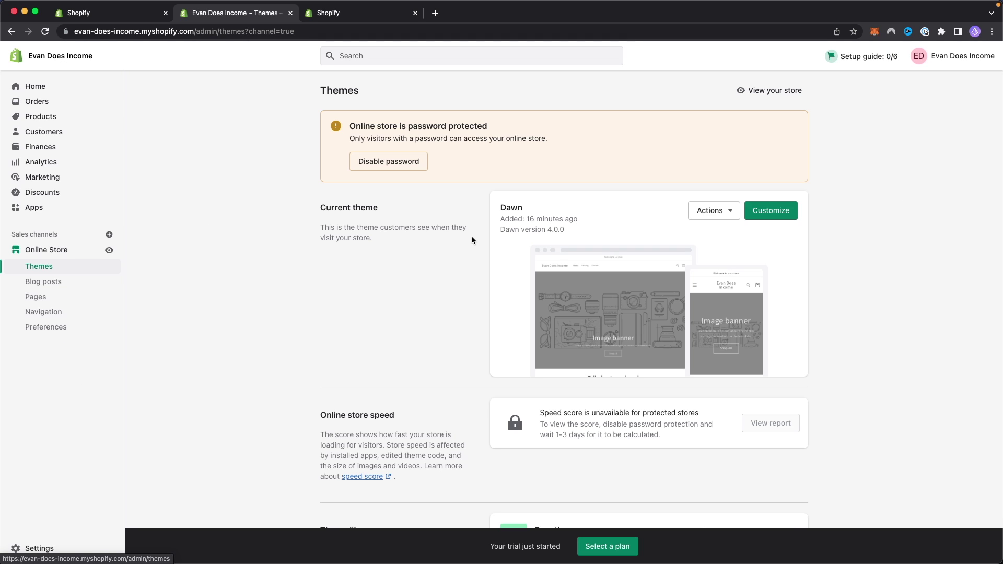
left_click(782, 211)
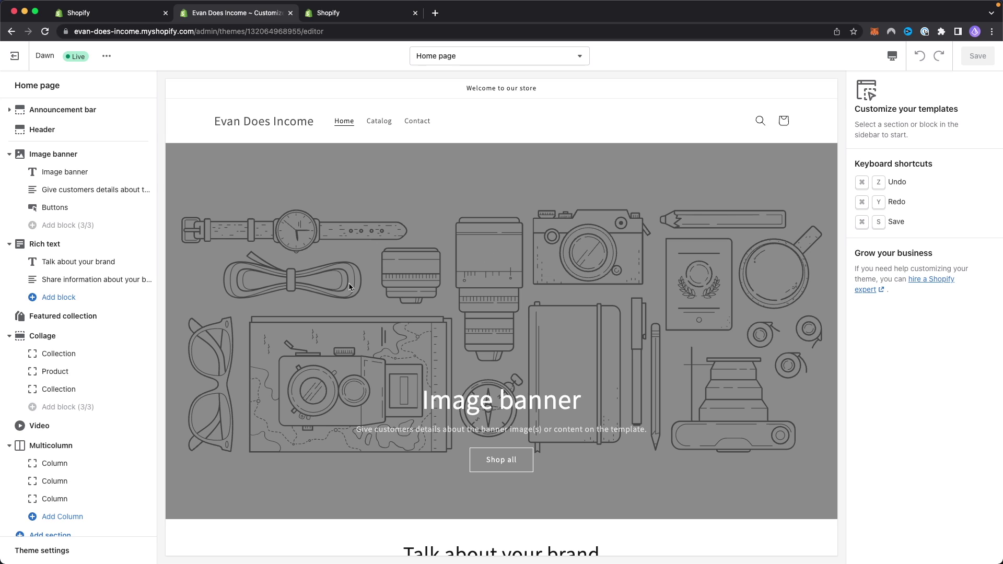
Step: Preview the T shirt product page and add the Reviews app block under Product information
left_click(379, 122)
left_click(278, 297)
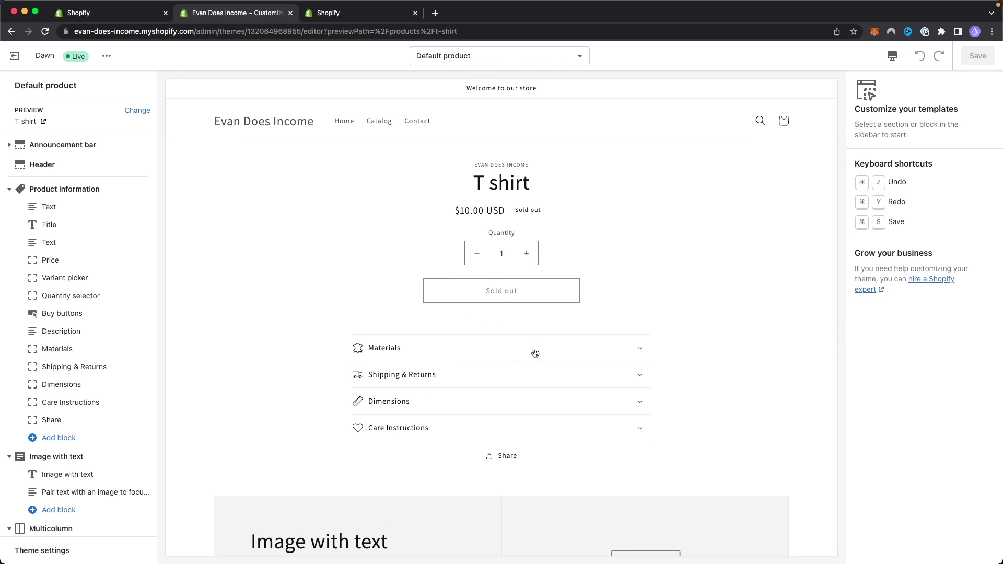
scroll(523, 352, "down", 1)
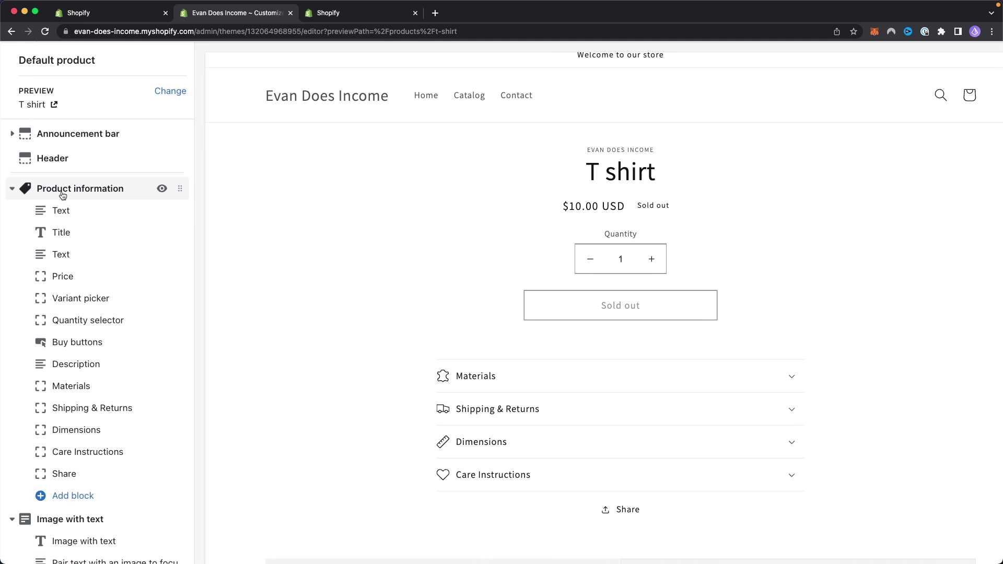
scroll(81, 319, "down", 1)
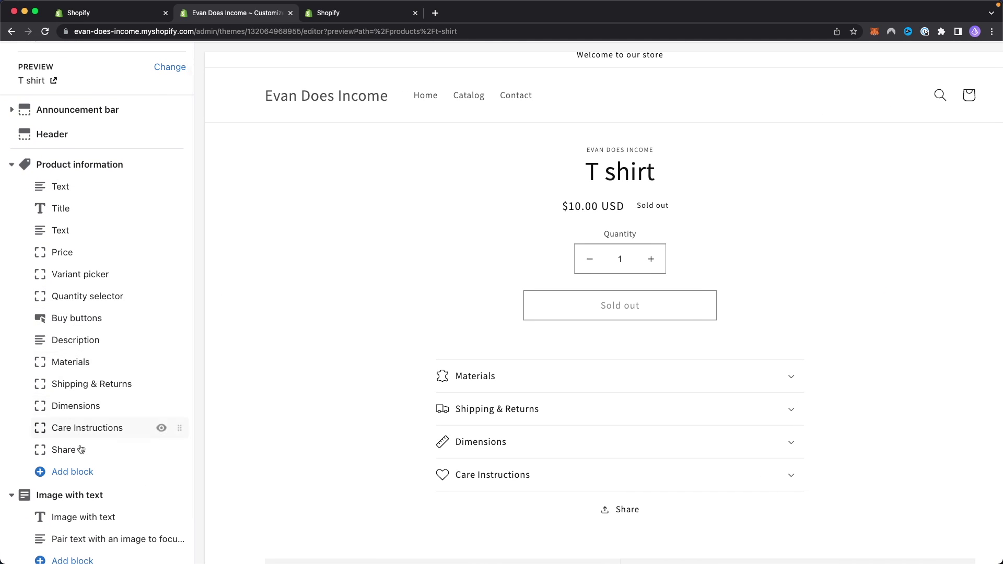
left_click(79, 472)
scroll(93, 429, "down", 2)
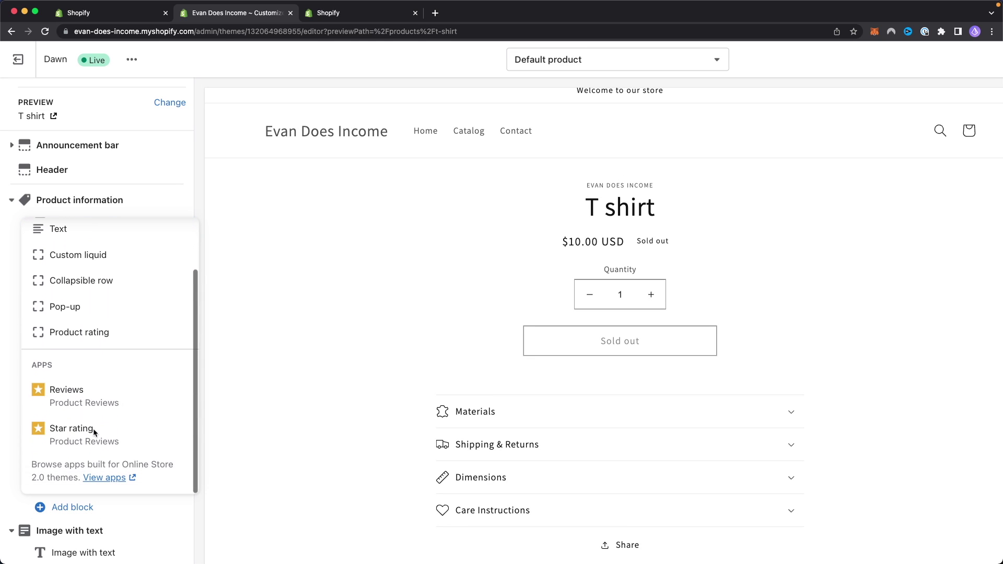
left_click(84, 392)
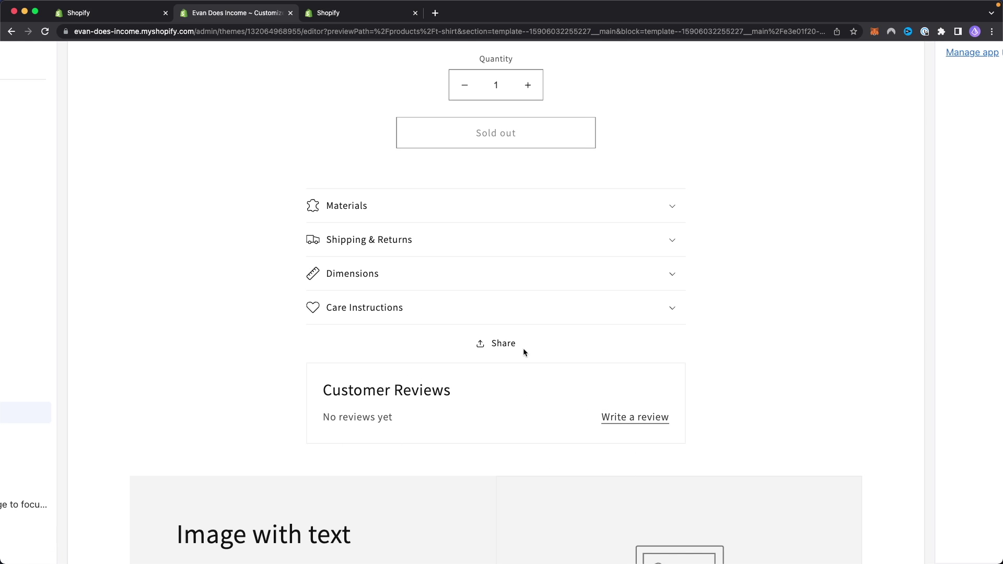
Step: Open the review form, enter the reviewer's name and e-mail, and give 4 stars
left_click(632, 419)
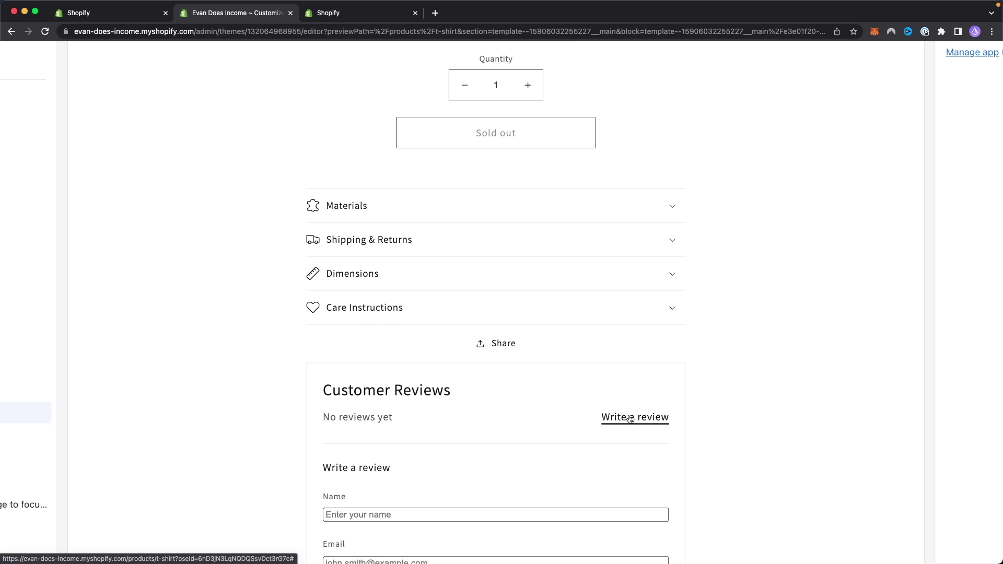
scroll(471, 392, "down", 3)
left_click(410, 371)
type("Bob")
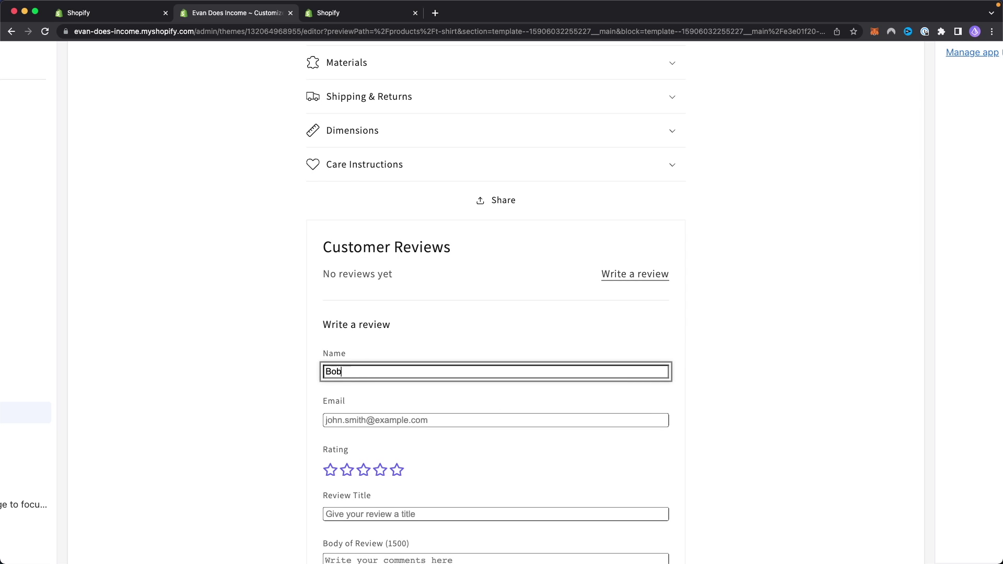
scroll(470, 313, "down", 2)
key("Tab")
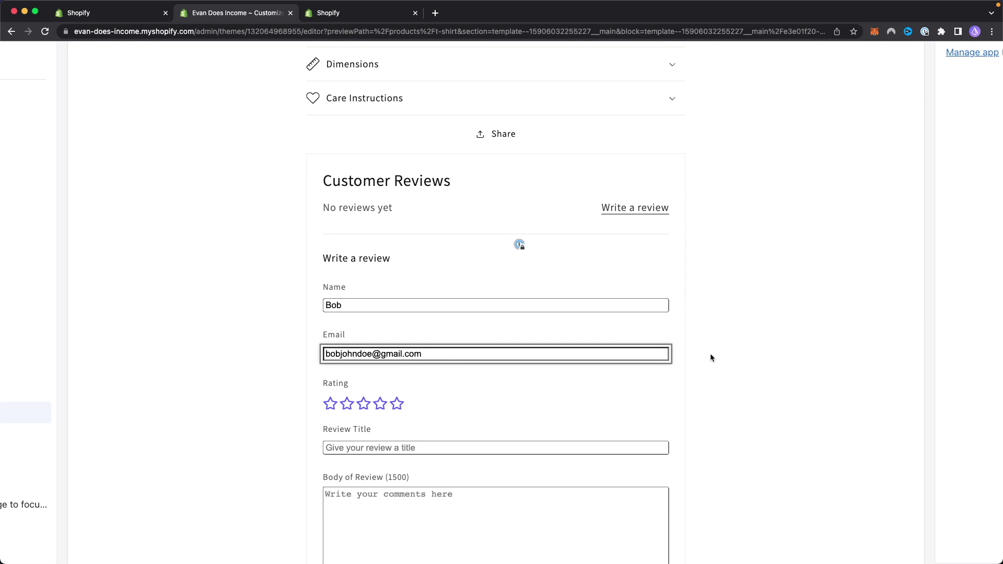
left_click(380, 405)
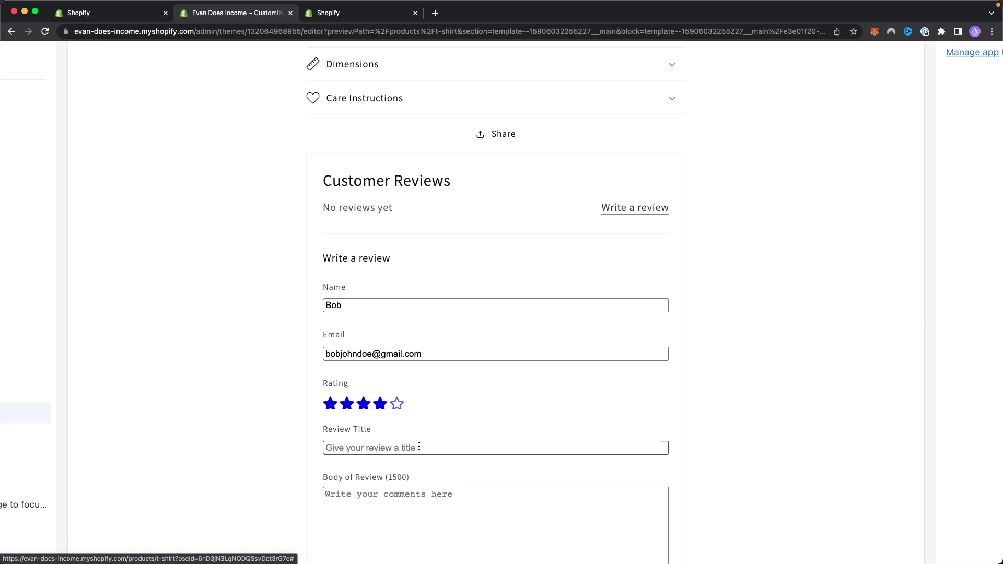
Step: Title the review 'Great t shirt!', add body 'I really liked this T shirt' and submit it
scroll(418, 446, "down", 2)
left_click(412, 378)
type("Gr")
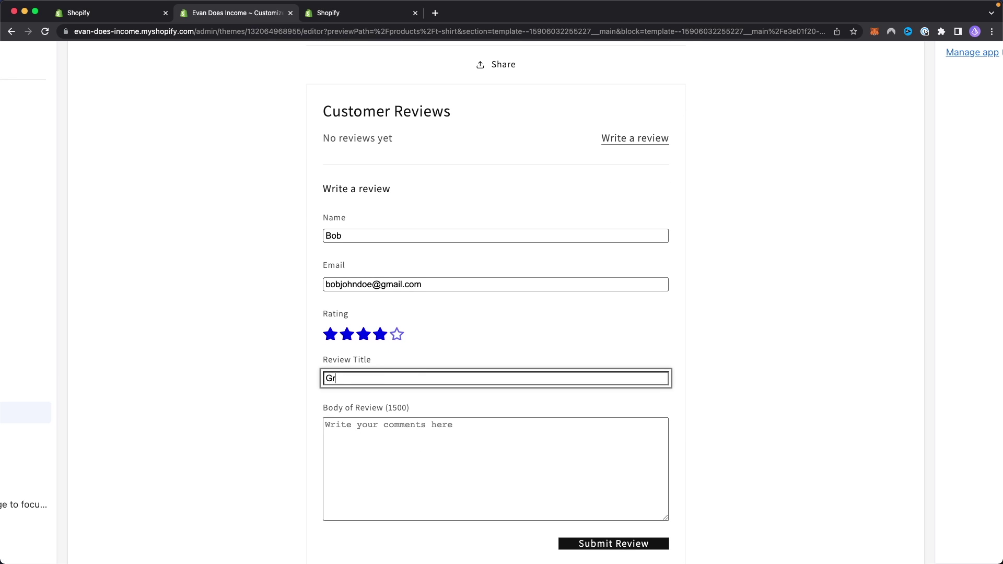
type("eat t shirt!")
scroll(428, 403, "down", 1)
left_click(428, 403)
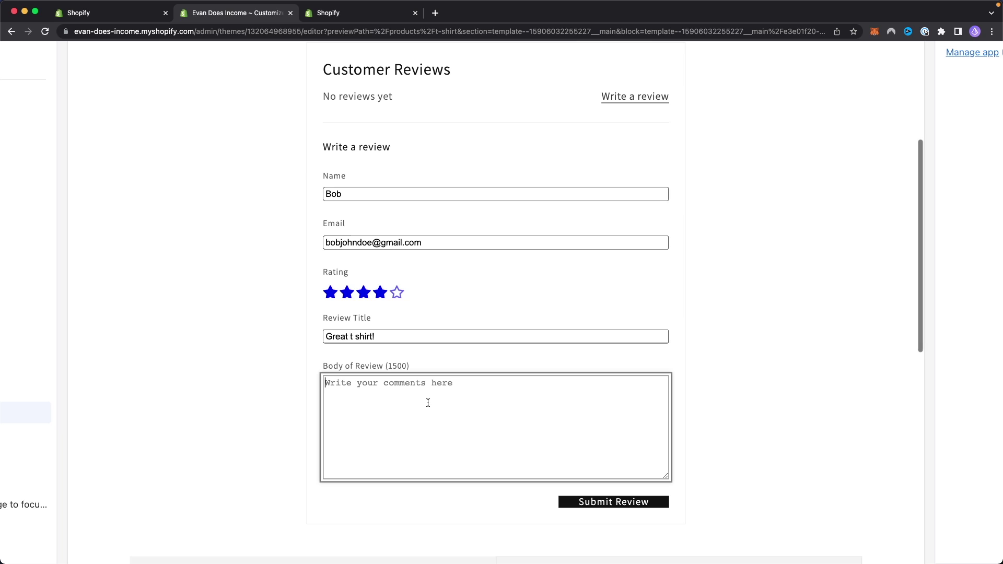
type("I really liked this T sh")
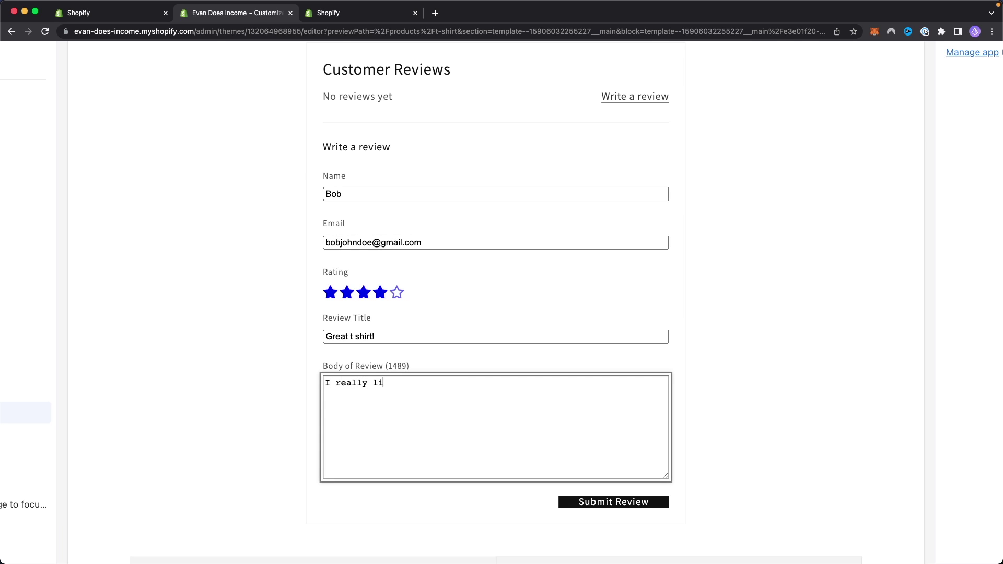
type("irt")
left_click(646, 503)
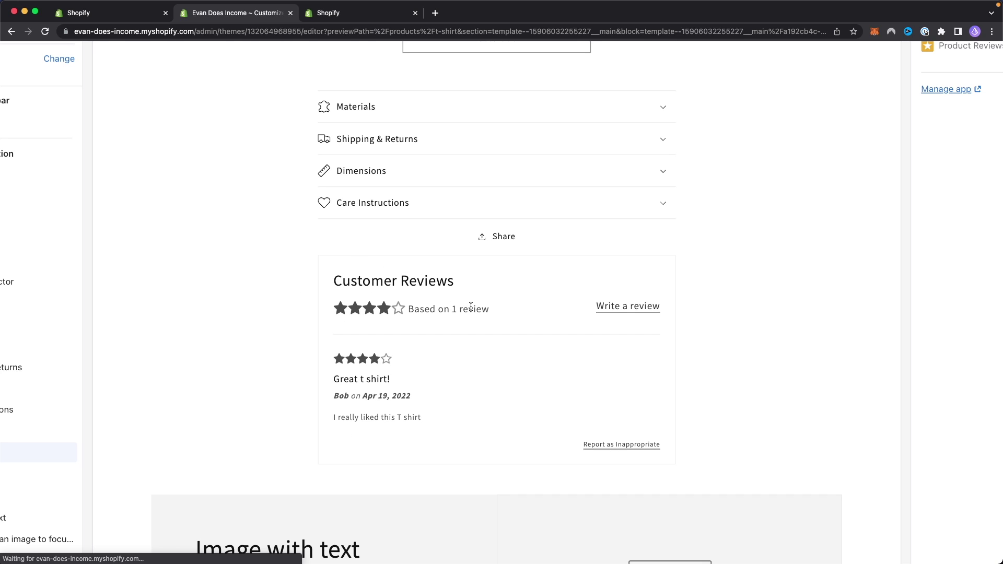
Step: Check the posted review's summary and text, then save the theme changes
left_click_drag(507, 313, 389, 312)
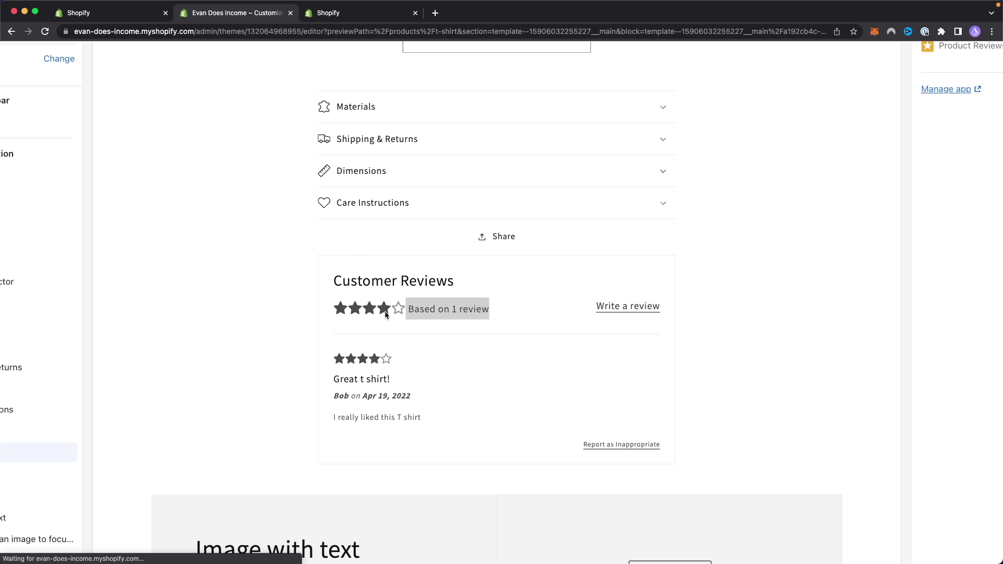
left_click(435, 415)
left_click_drag(428, 422, 328, 349)
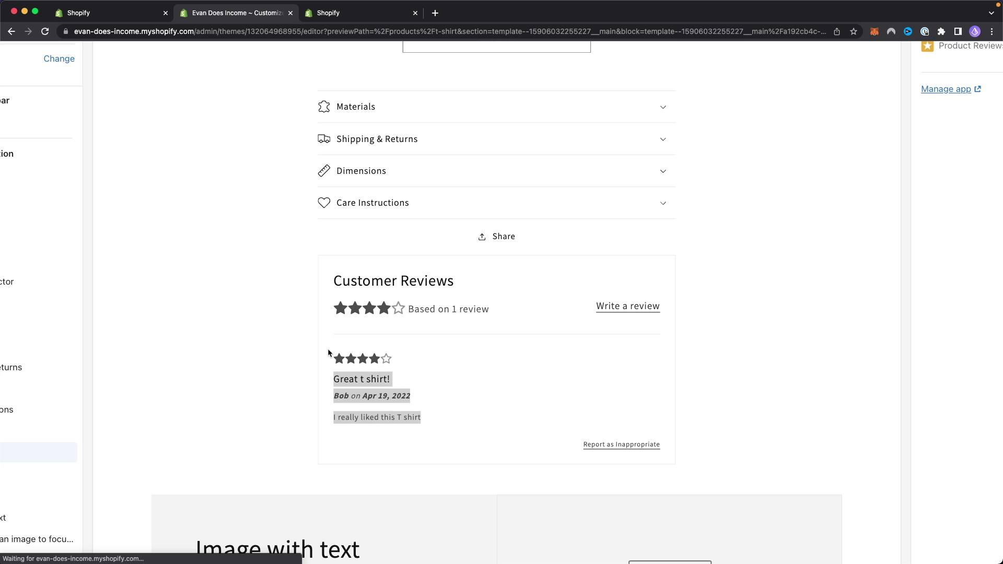
left_click(466, 398)
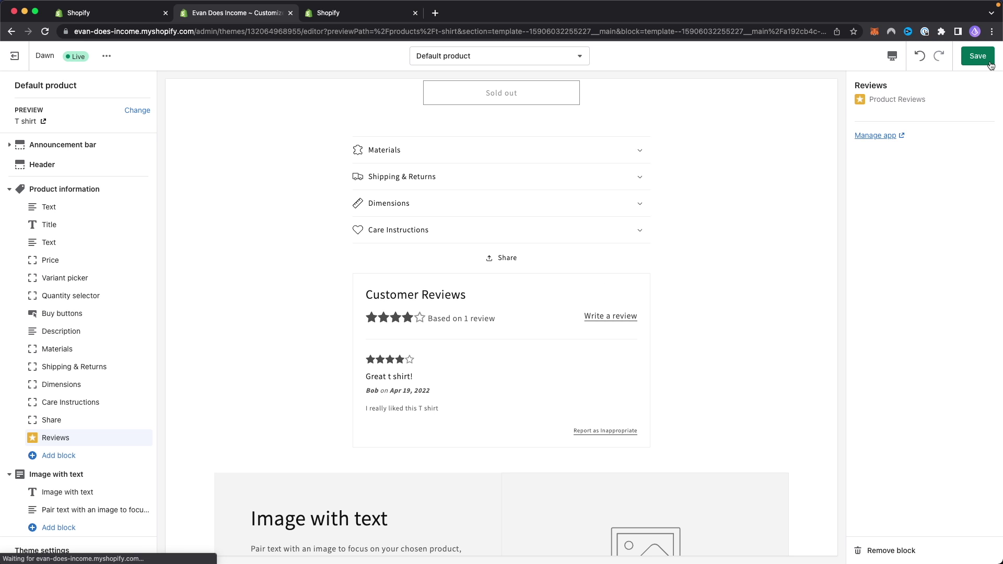
left_click(989, 62)
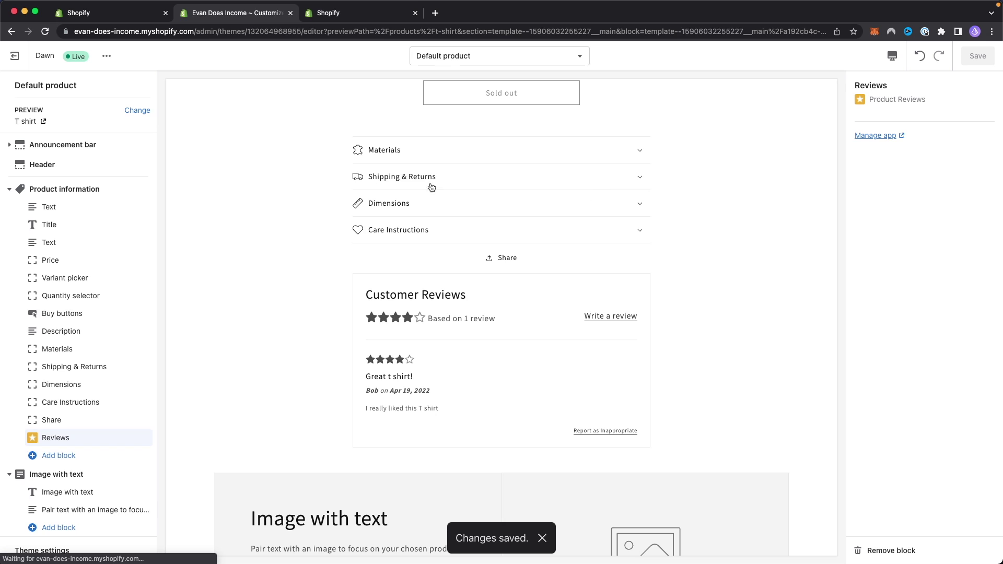
Step: Exit the theme editor and open Product Reviews from the installed apps to view the published review
left_click(13, 60)
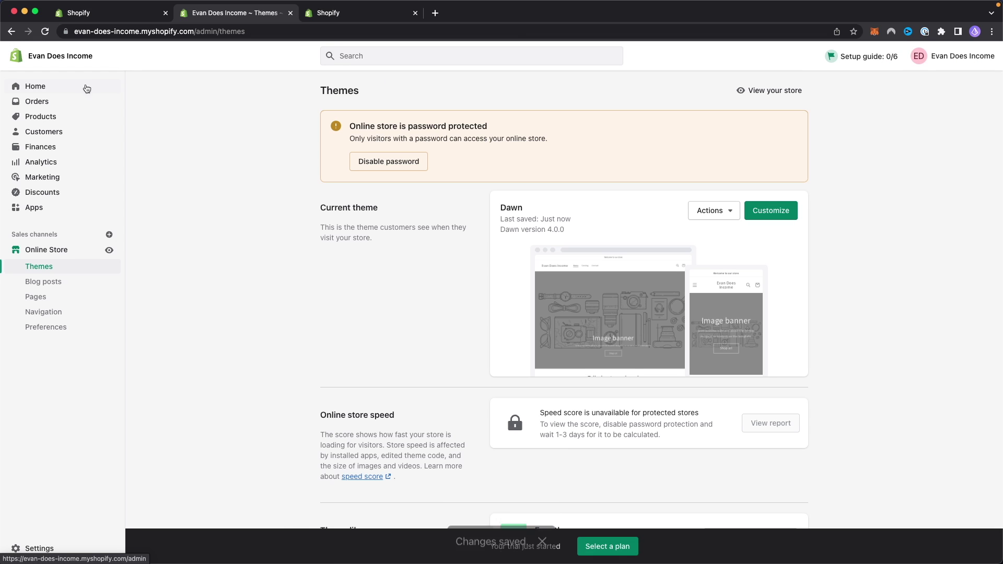
scroll(24, 216, "up", 3)
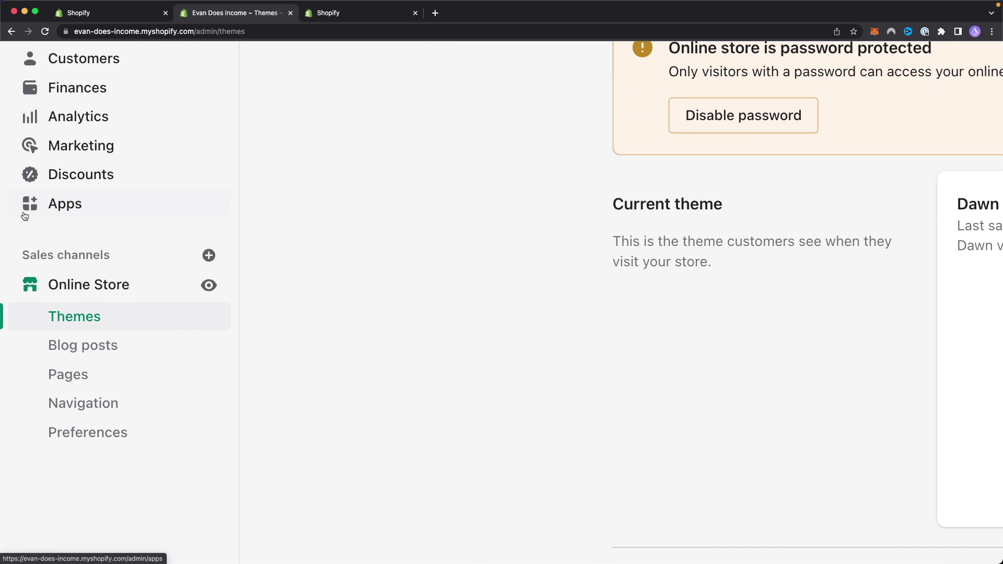
left_click(61, 207)
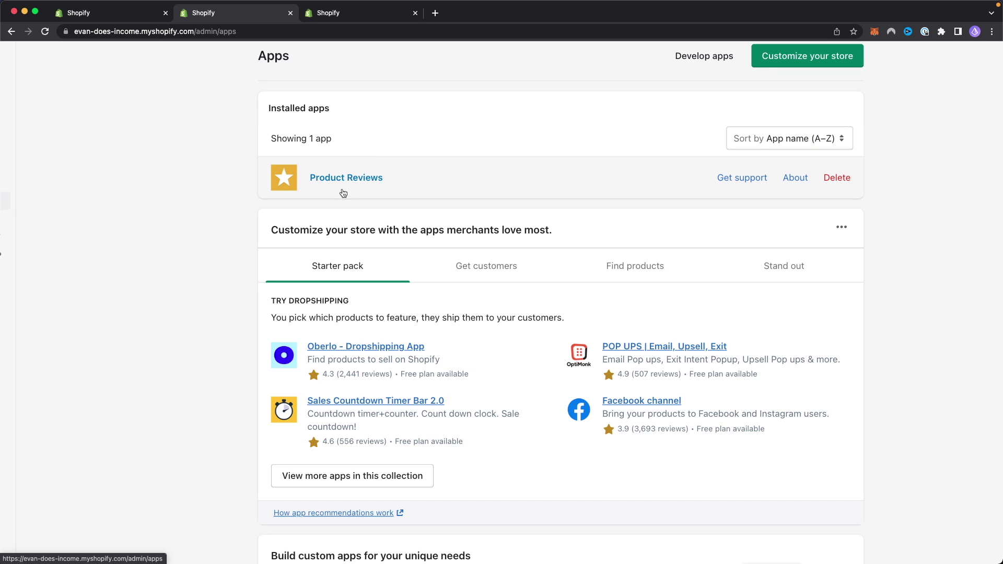
left_click(343, 178)
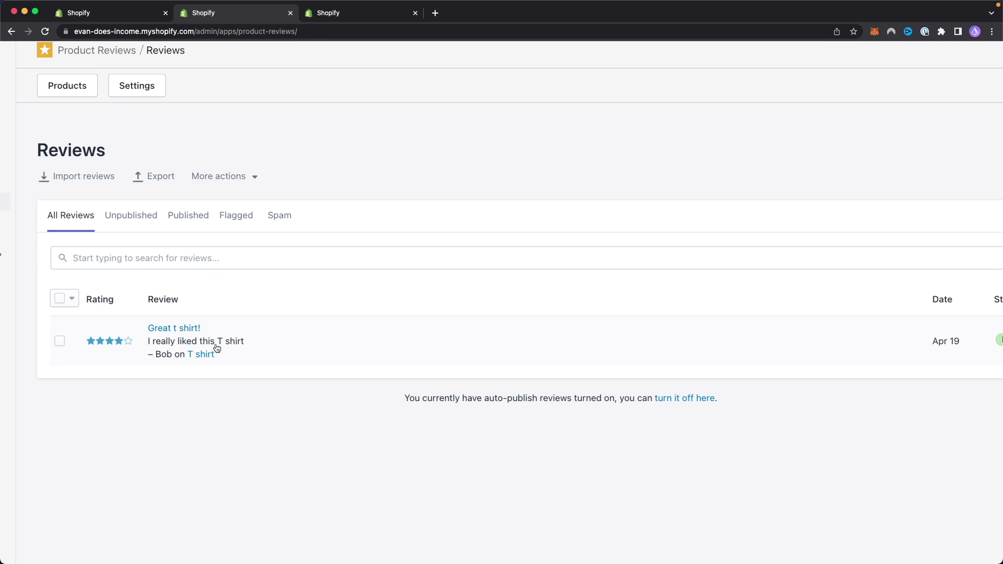
scroll(217, 348, "right", 1)
scroll(177, 340, "left", 5)
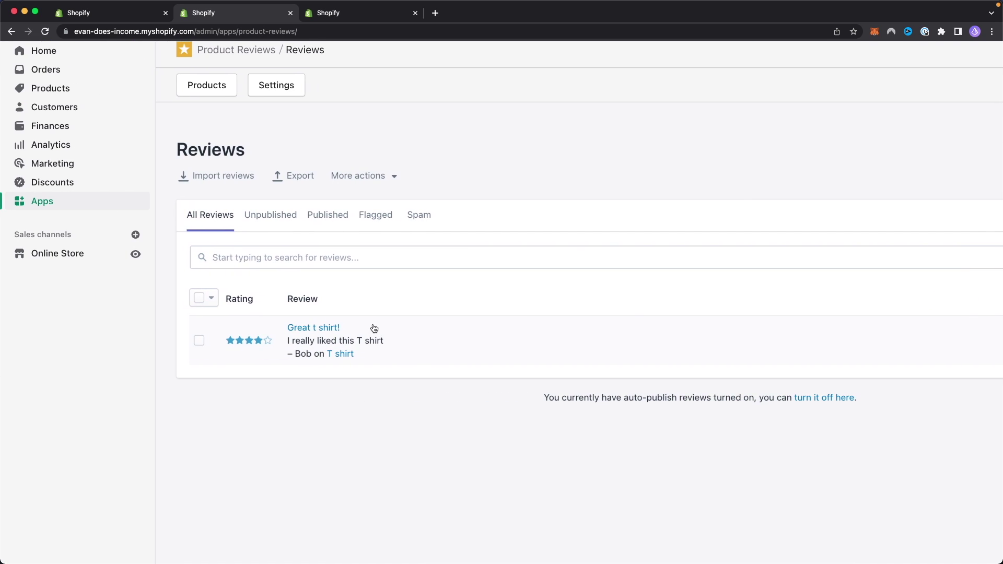
scroll(360, 334, "right", 8)
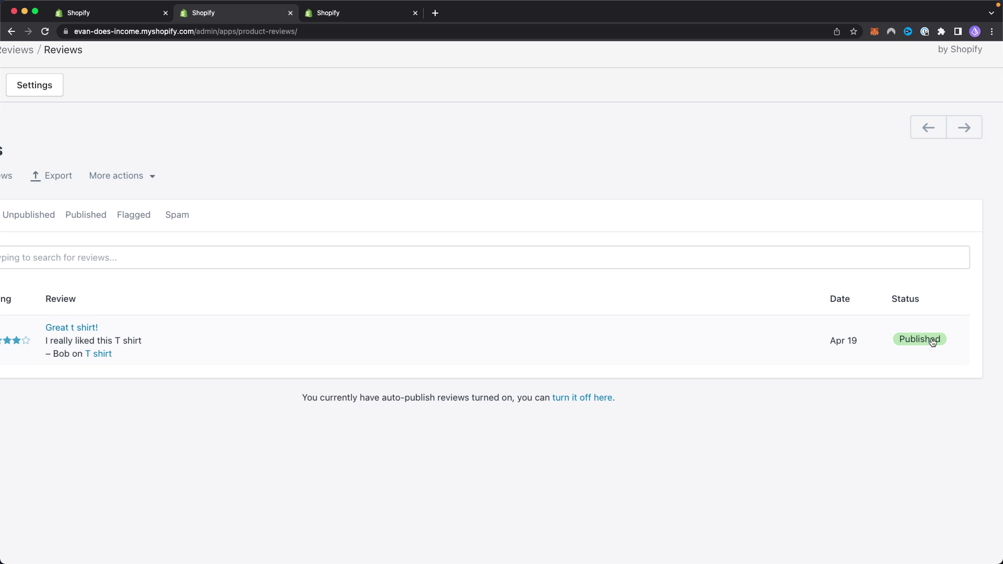
scroll(506, 340, "left", 8)
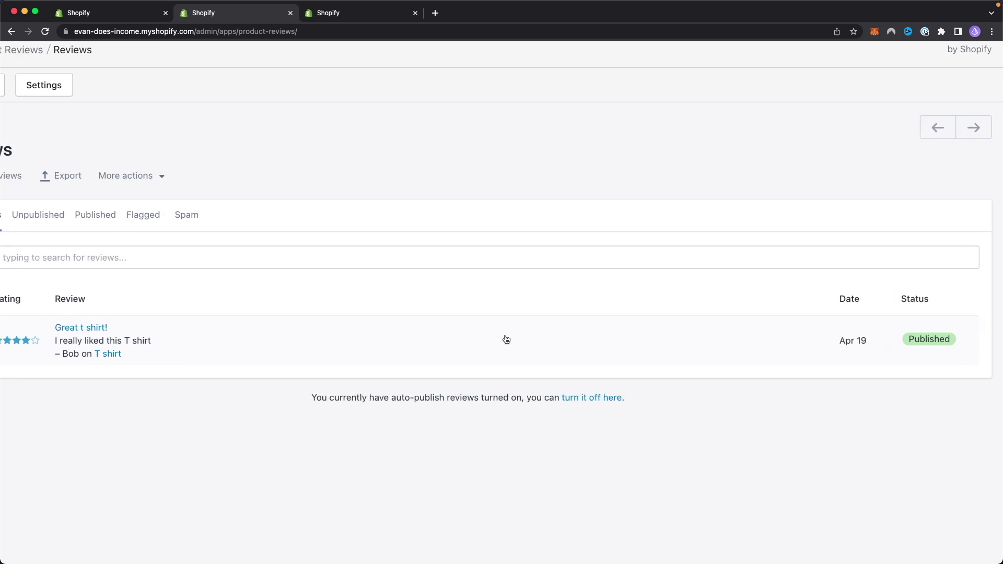
scroll(505, 341, "right", 2)
scroll(505, 340, "down", 5)
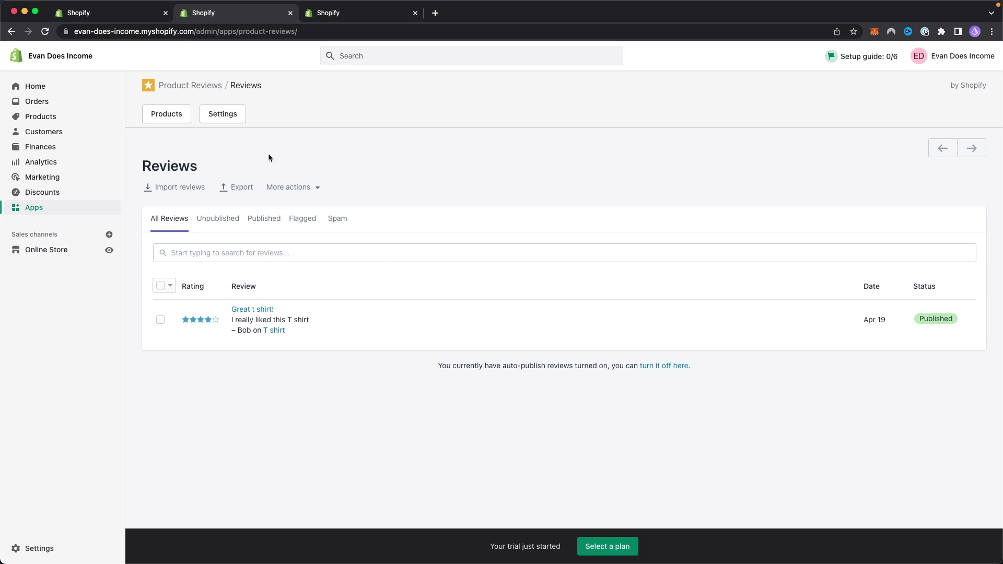
scroll(229, 122, "up", 3)
Step: In Product Reviews Settings, set Auto publish to Disabled and review the remaining options
left_click(229, 122)
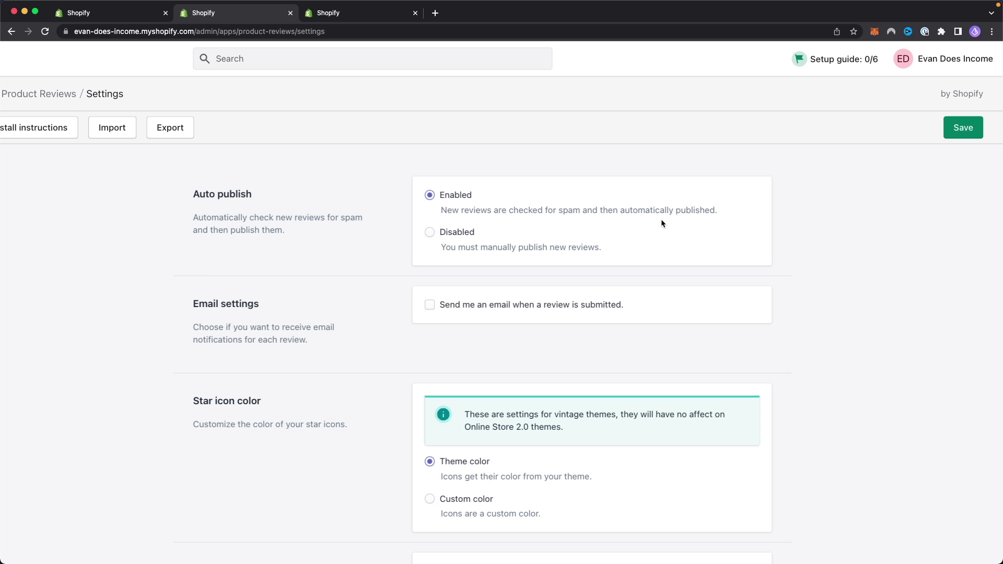
left_click(431, 233)
scroll(621, 289, "down", 5)
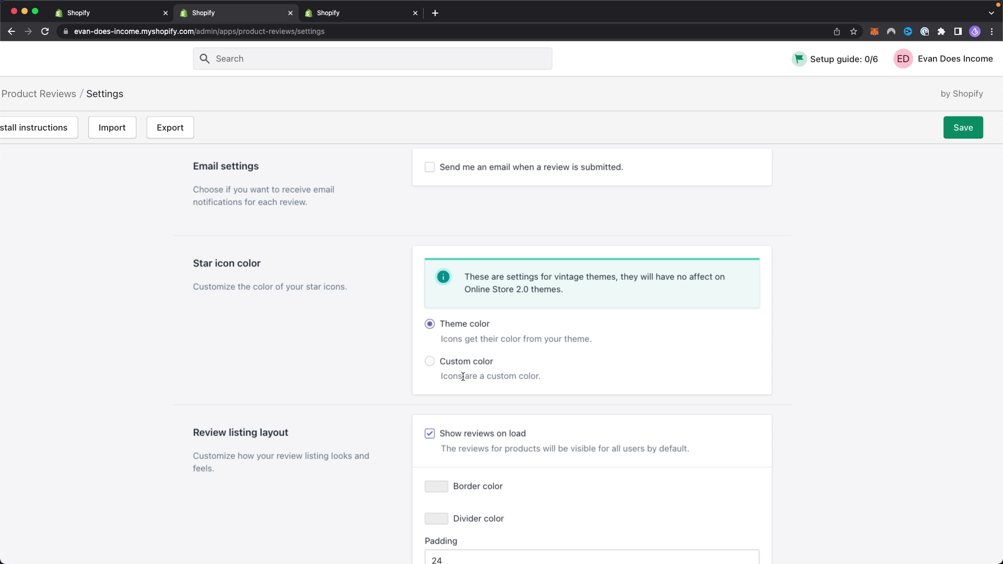
scroll(463, 377, "down", 3)
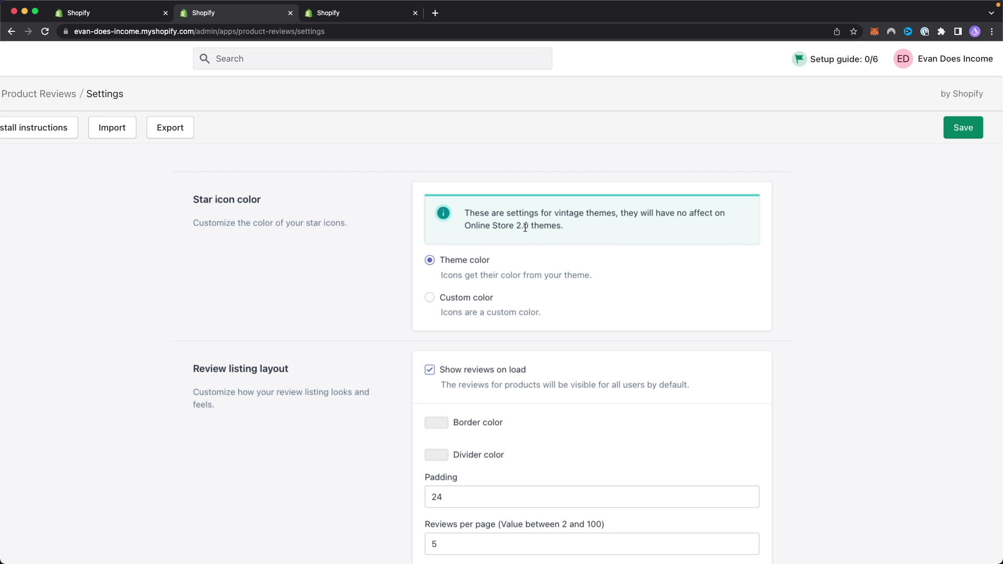
scroll(550, 258, "down", 6)
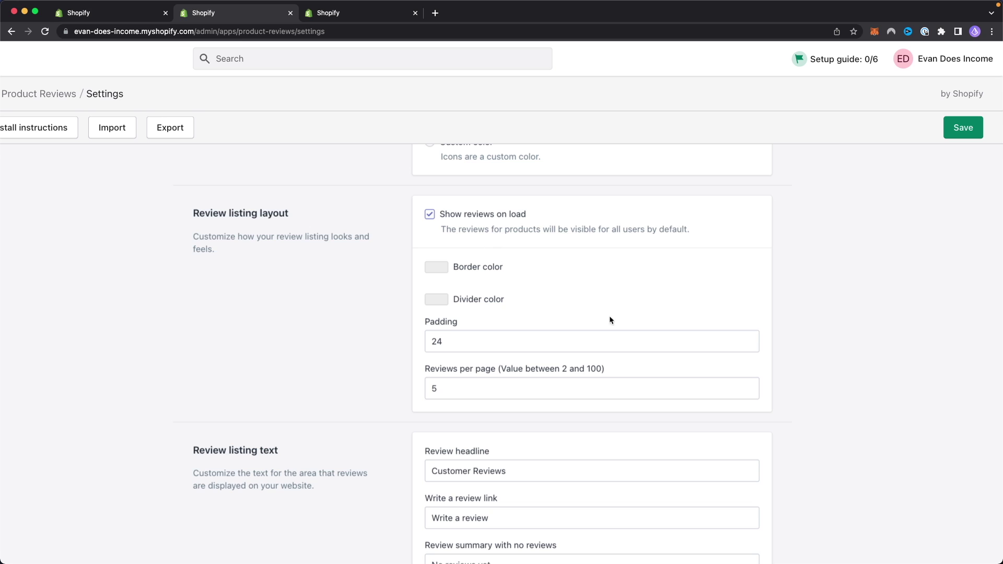
Step: Preview the Border and Divider color choices, leaving both unchanged
left_click(432, 268)
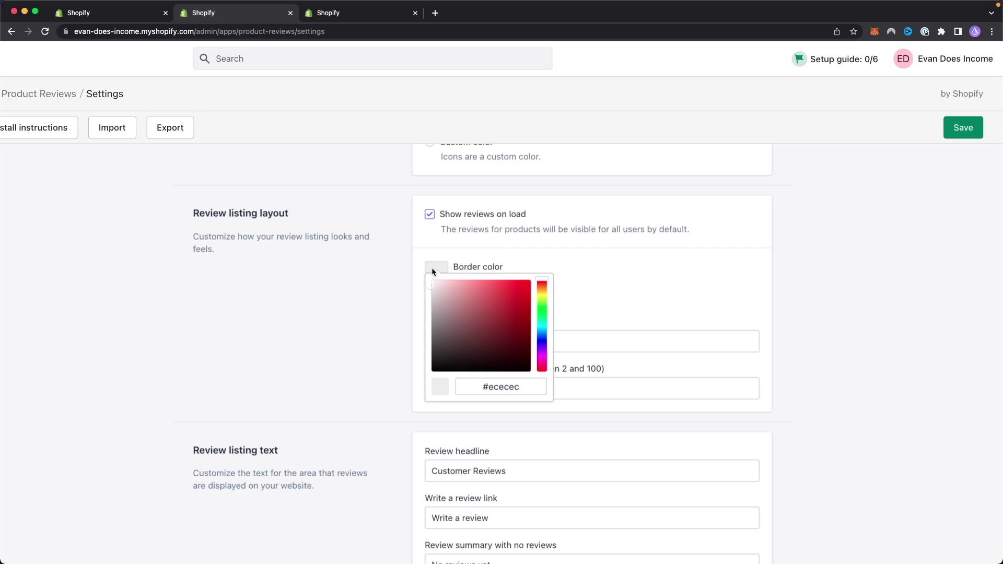
left_click(477, 267)
left_click(441, 303)
left_click(564, 298)
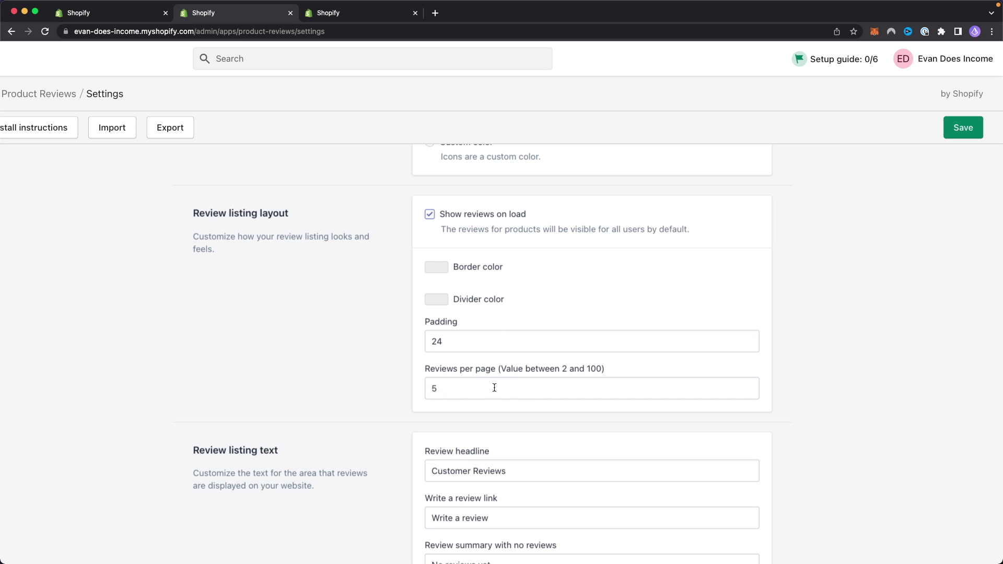
Step: Save the Product Reviews settings with auto-publish of new reviews turned off
scroll(494, 388, "down", 5)
scroll(532, 284, "down", 1)
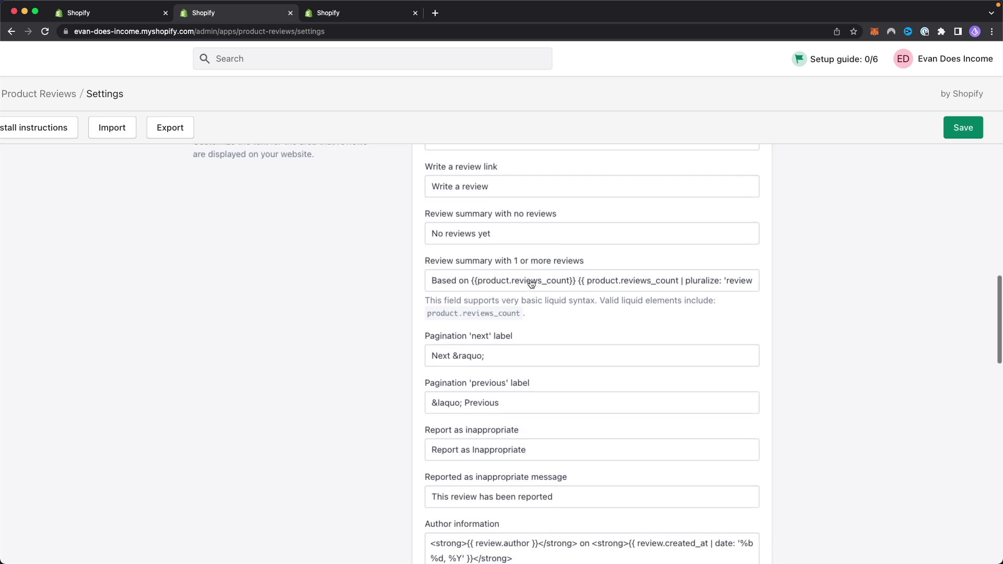
scroll(531, 283, "down", 1)
scroll(508, 319, "down", 3)
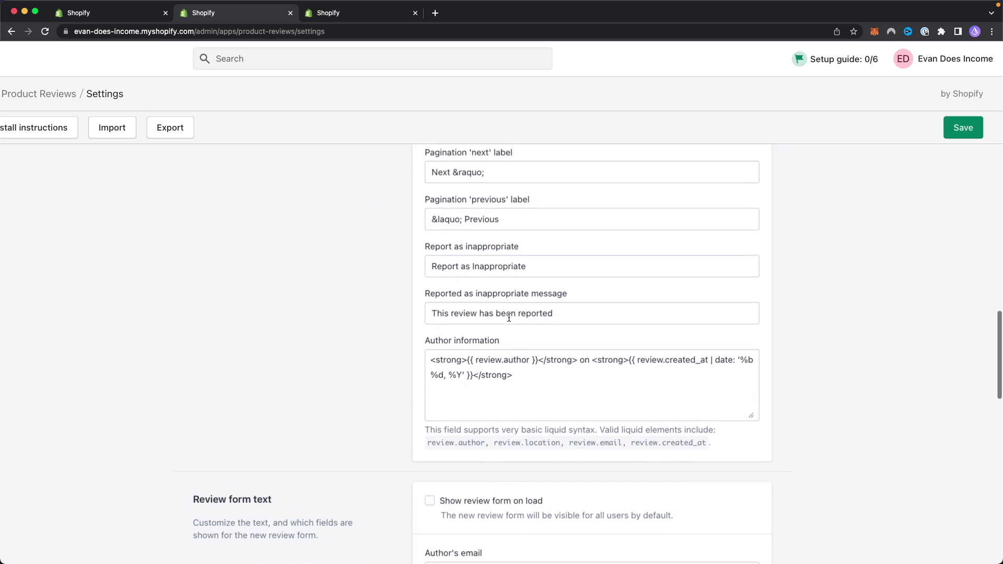
scroll(509, 317, "down", 5)
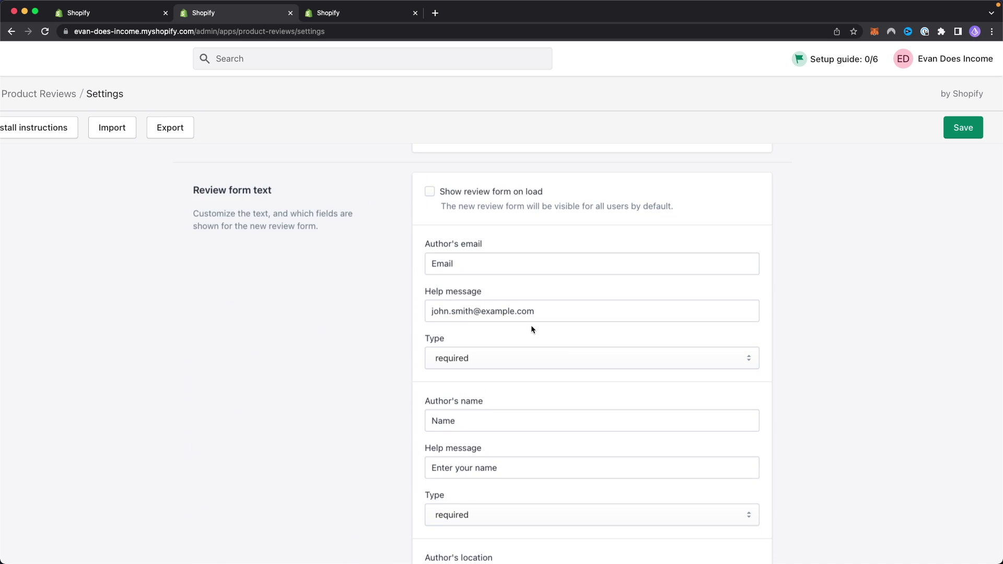
scroll(552, 351, "down", 6)
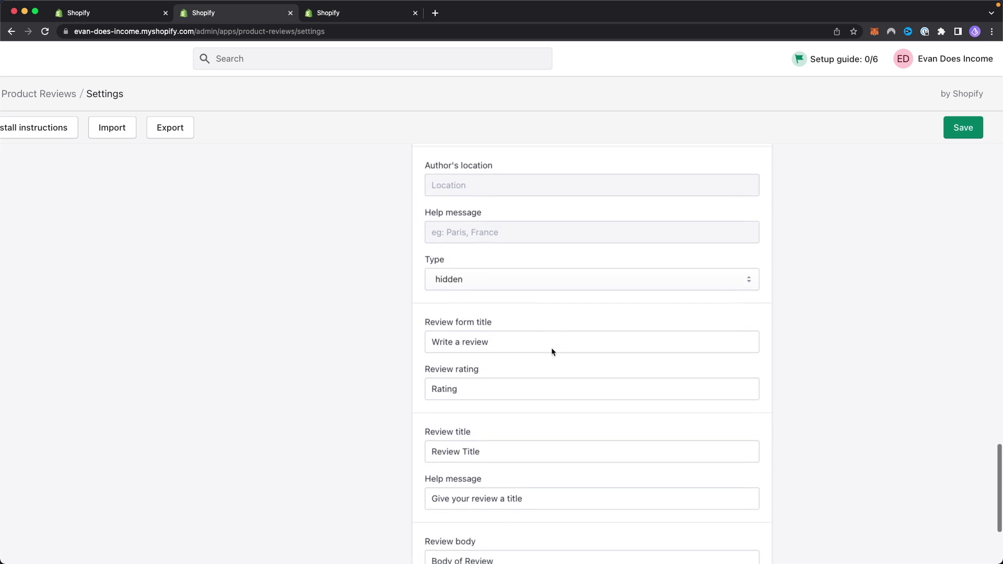
scroll(552, 351, "down", 7)
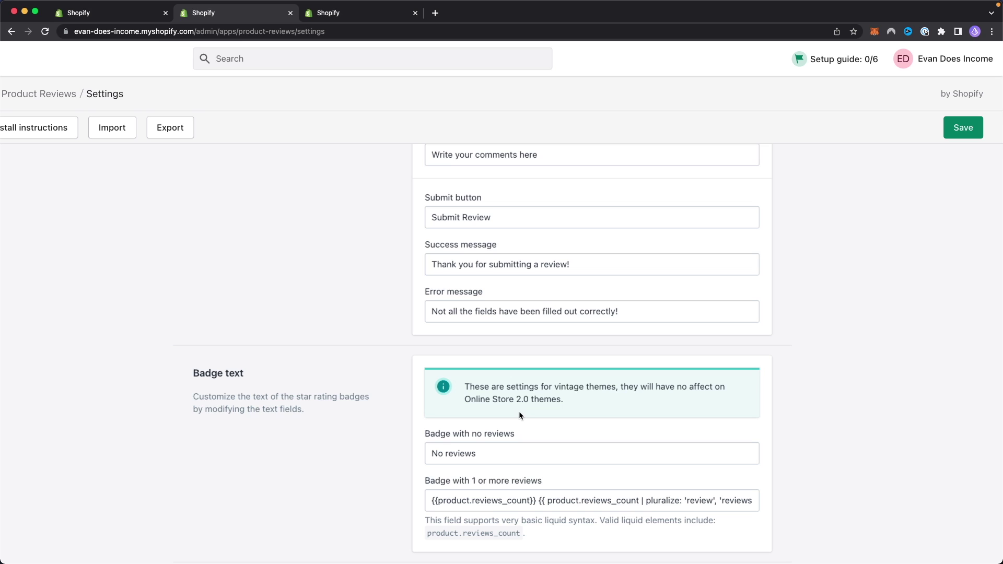
scroll(665, 403, "down", 3)
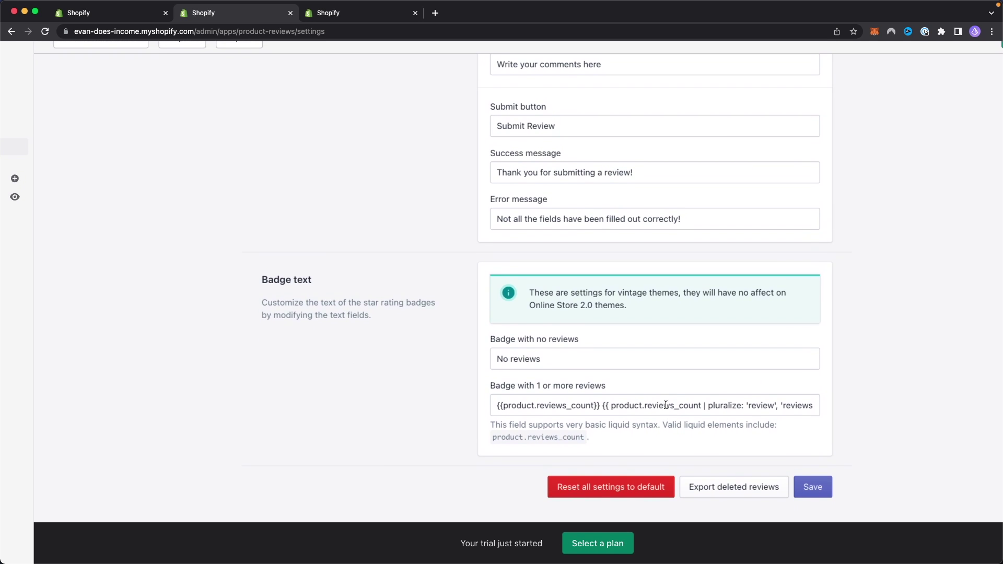
left_click(813, 488)
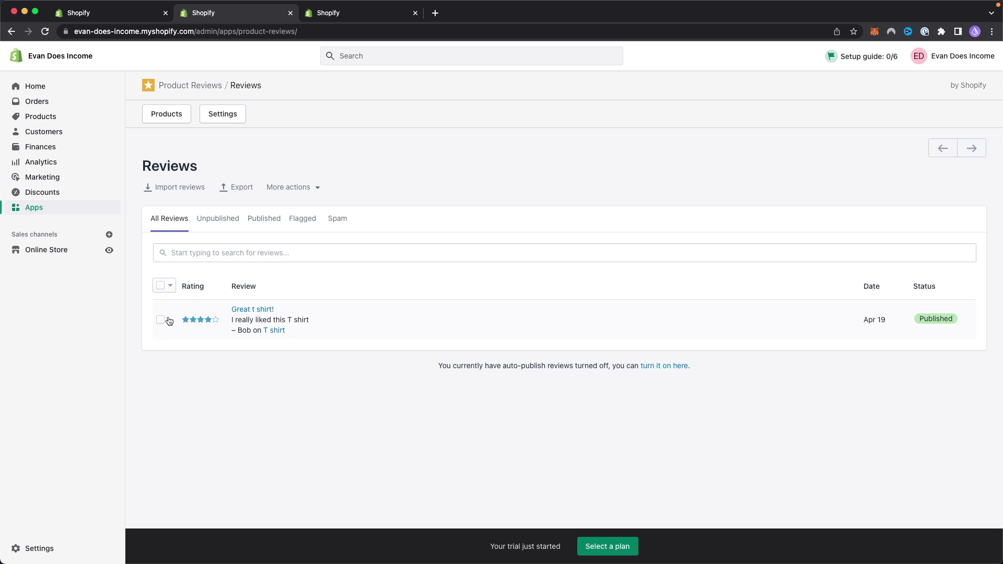
Step: Bulk-delete the selected 4-star 'Great t shirt!' test review and confirm
left_click(161, 321)
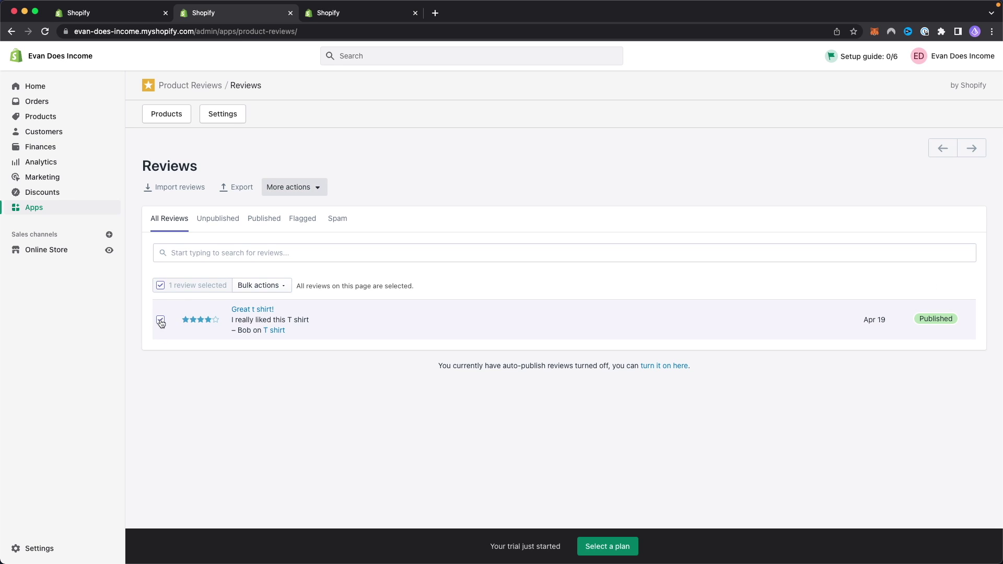
left_click(281, 287)
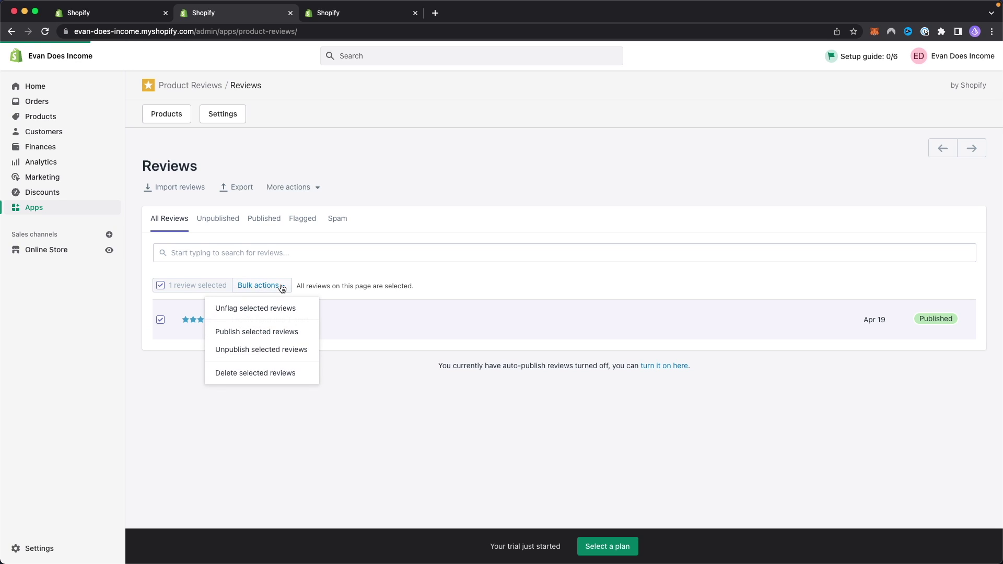
left_click(261, 374)
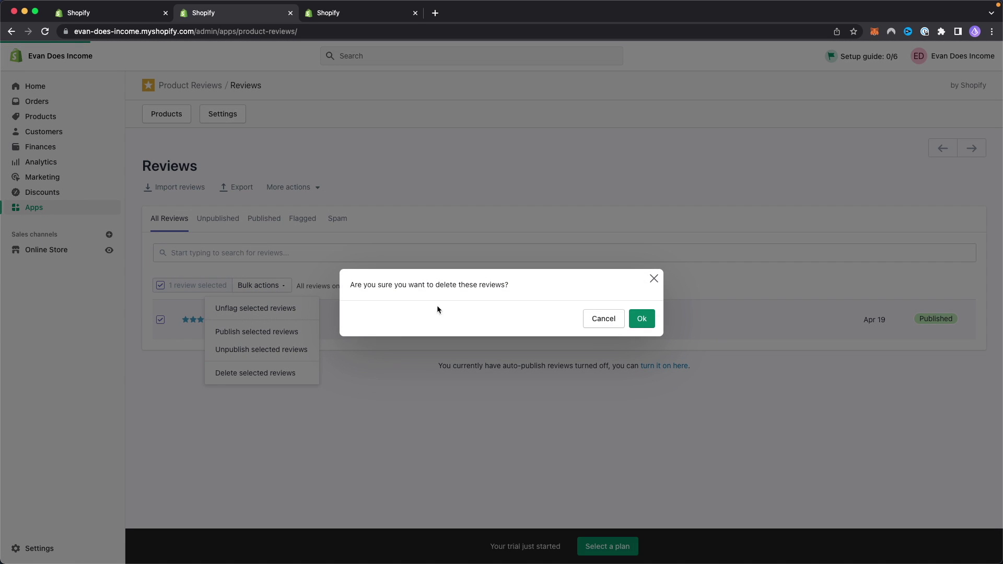
left_click(644, 320)
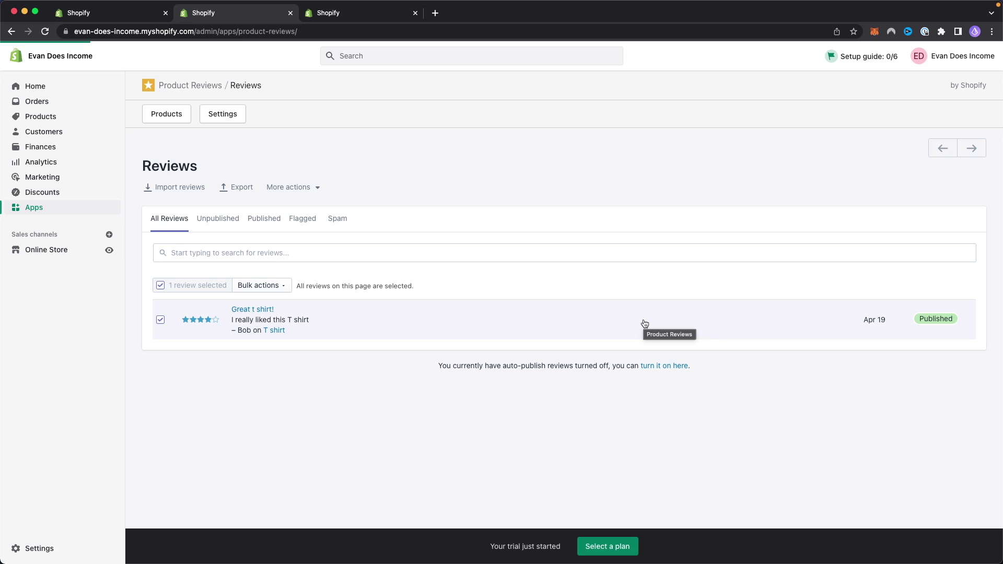